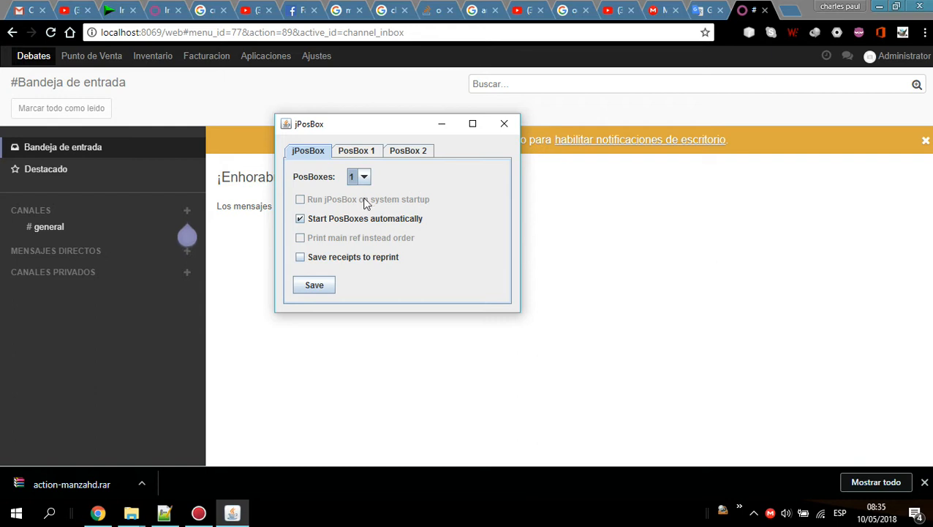
# Set the number of PosBoxes in jPosBox and save its general settings.
pyautogui.click(327, 280)
pyautogui.click(363, 179)
pyautogui.click(358, 216)
pyautogui.click(314, 286)
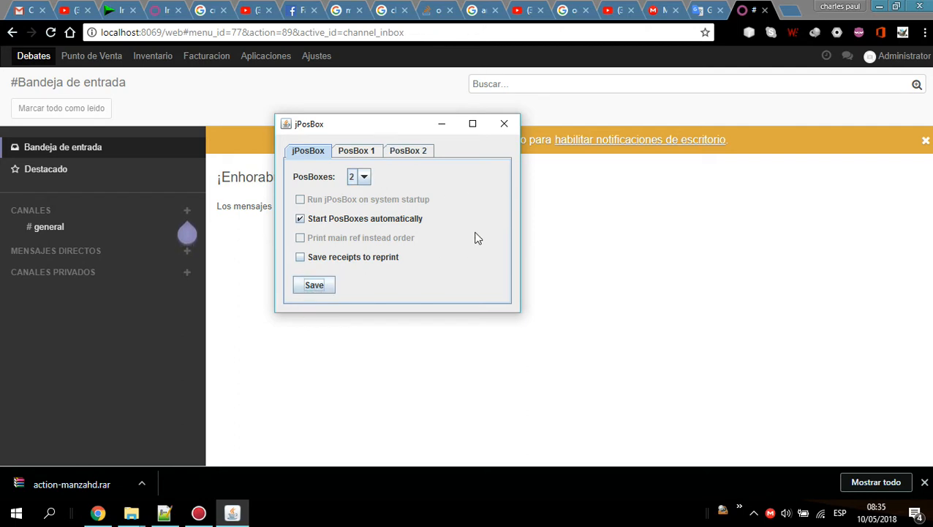
# Choose impresora termica as PosBox 1's printer and check the ports on both PosBox tabs.
pyautogui.click(410, 150)
pyautogui.click(369, 151)
pyautogui.click(326, 152)
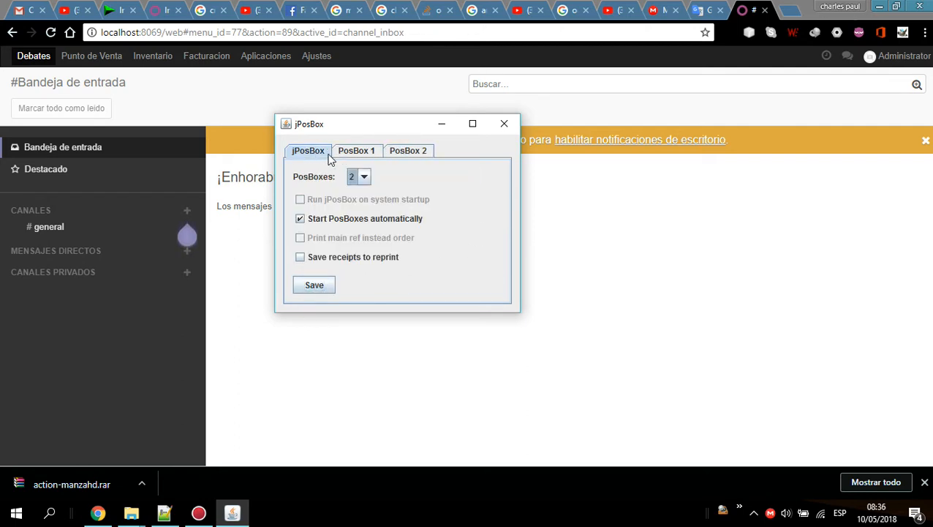
pyautogui.click(358, 153)
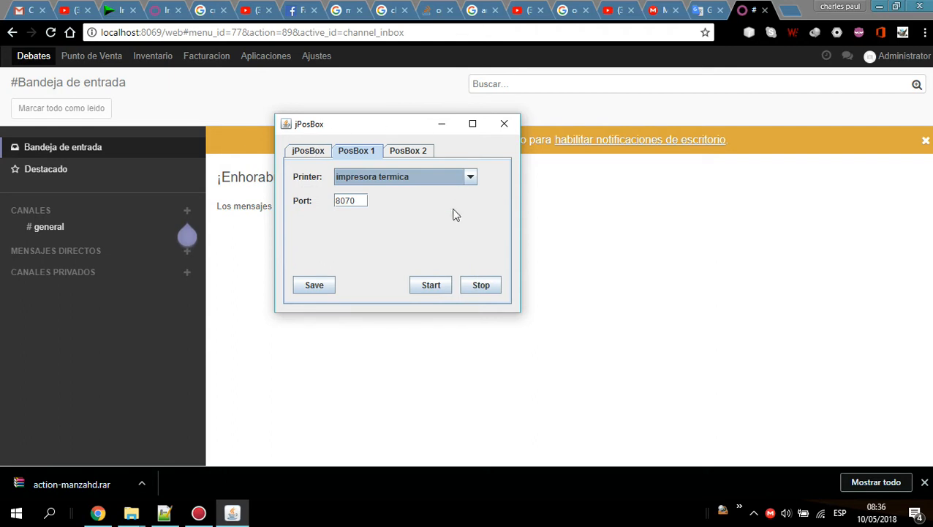
pyautogui.click(418, 182)
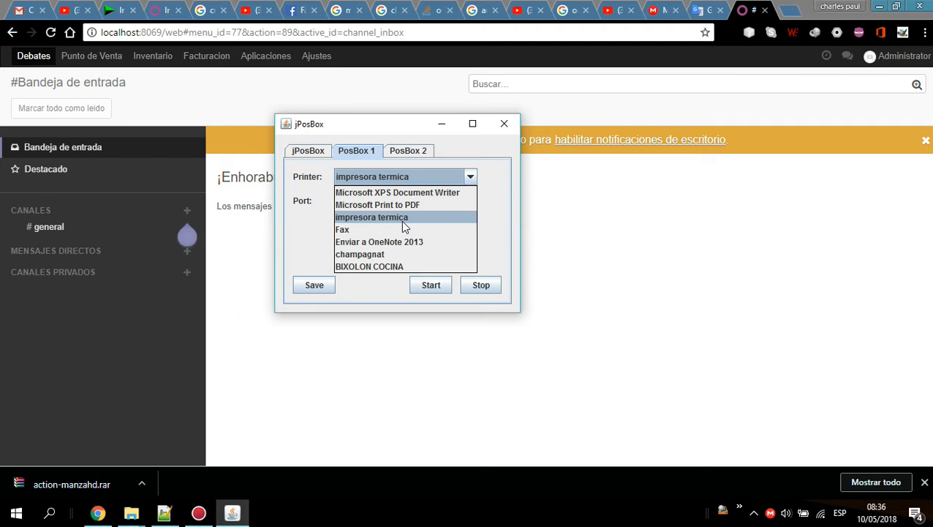
pyautogui.click(401, 218)
pyautogui.click(422, 150)
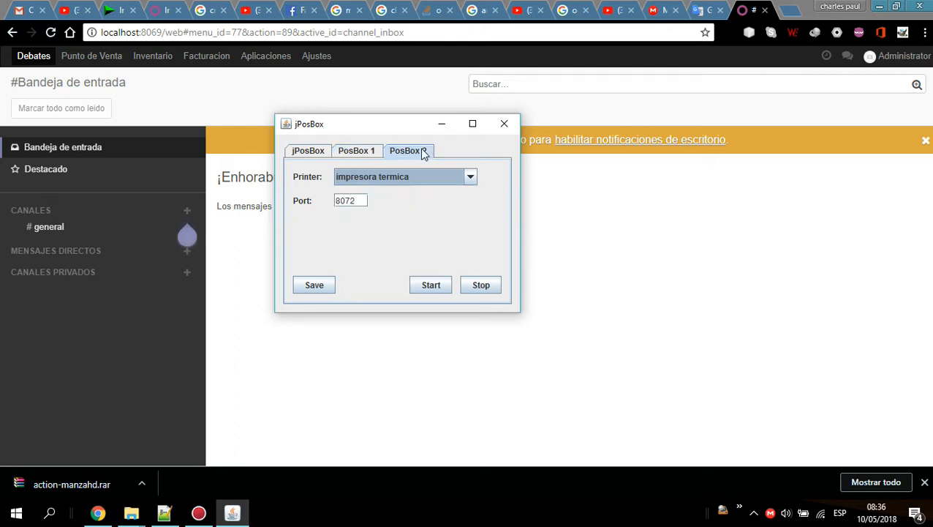
pyautogui.click(366, 154)
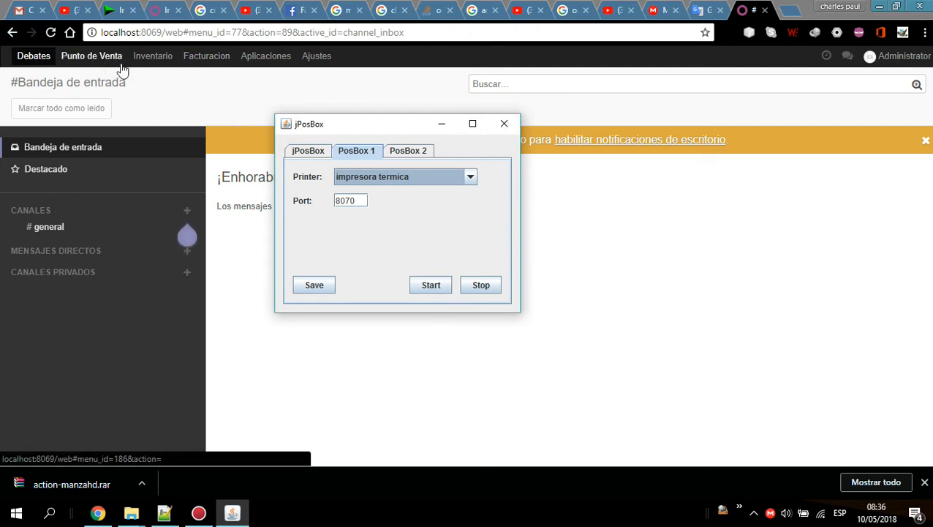
# Open the Main point of sale's configuration at the PosBox / Hardware Proxy section.
pyautogui.click(93, 60)
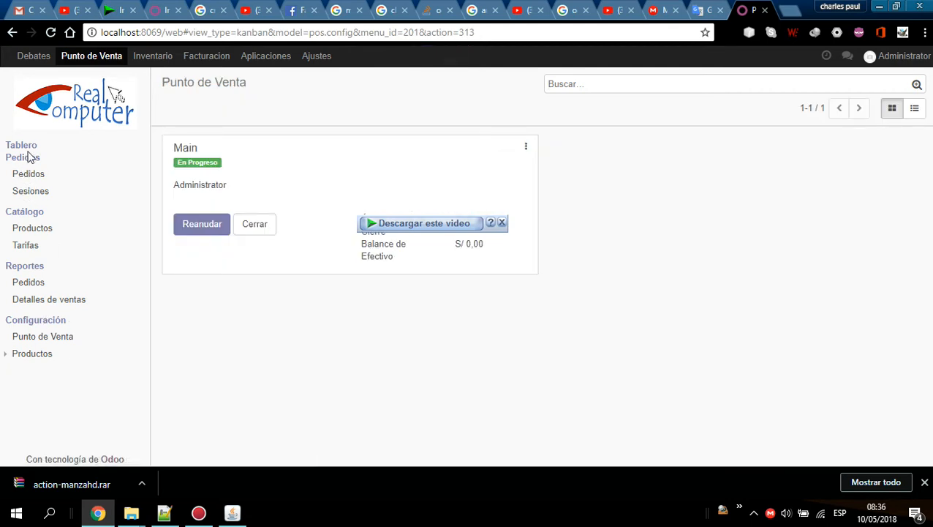
pyautogui.click(528, 147)
pyautogui.click(320, 253)
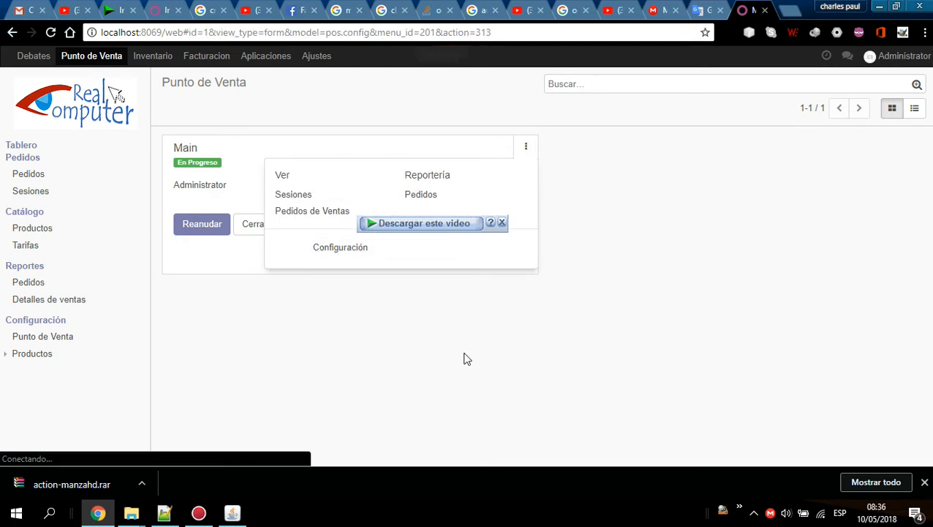
pyautogui.scroll(-4, 540, 255)
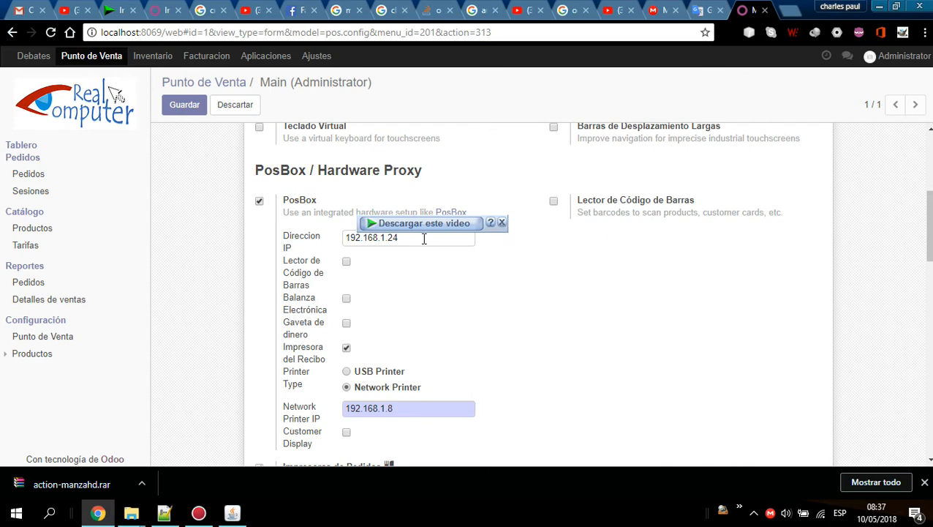
# Compare the PosBox / Hardware Proxy fields with the ports shown on the jPosBox PosBox tabs.
pyautogui.scroll(-5, 481, 264)
pyautogui.scroll(3, 481, 265)
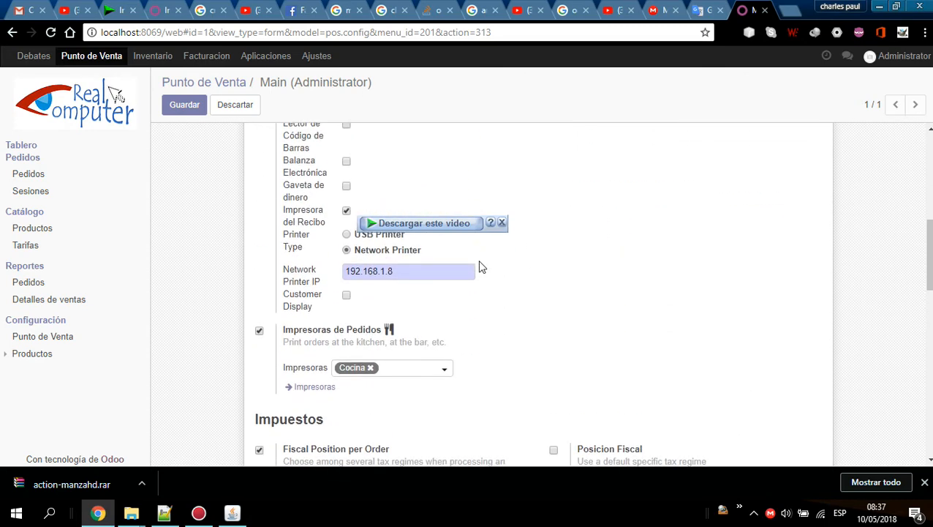
pyautogui.scroll(2, 482, 267)
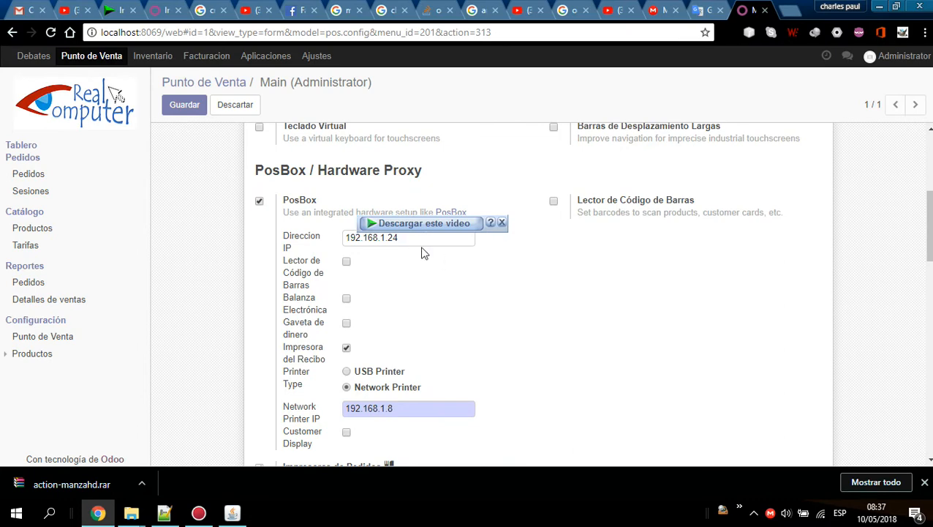
pyautogui.click(232, 512)
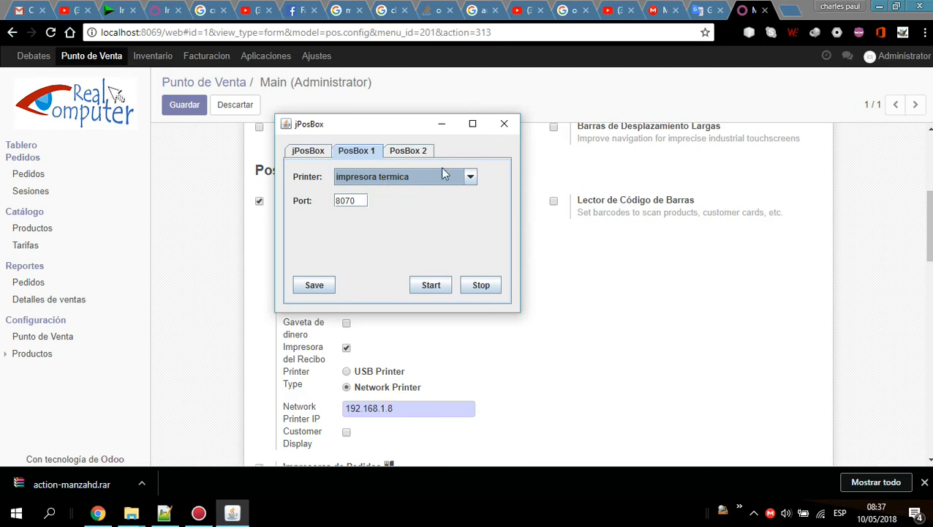
pyautogui.doubleClick(357, 201)
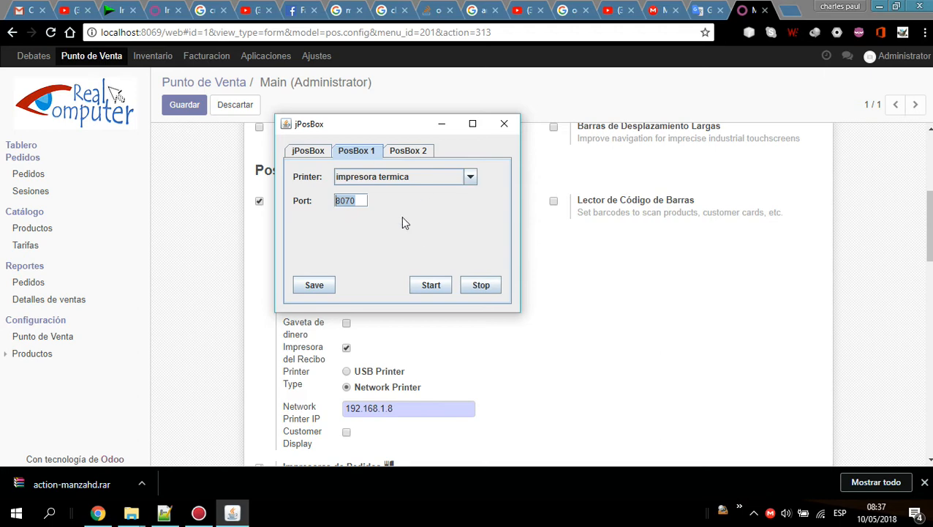
pyautogui.click(420, 153)
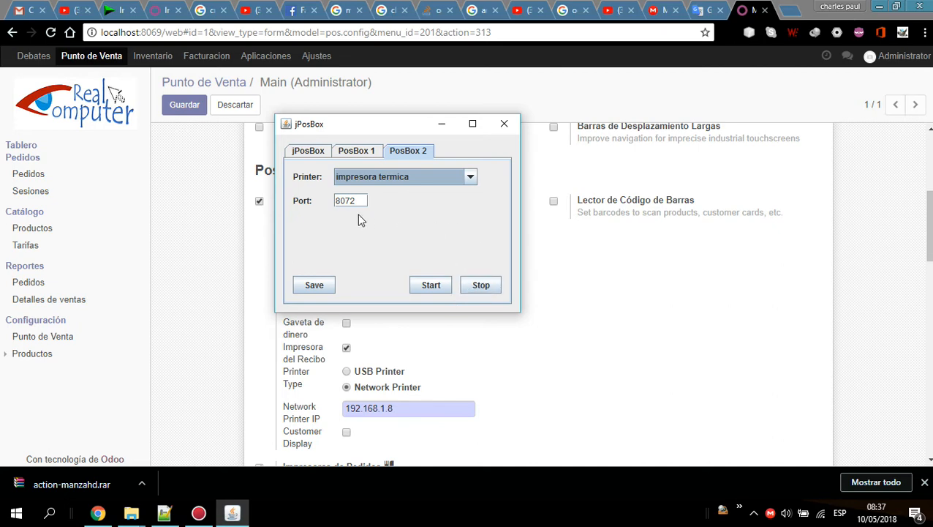
pyautogui.click(355, 152)
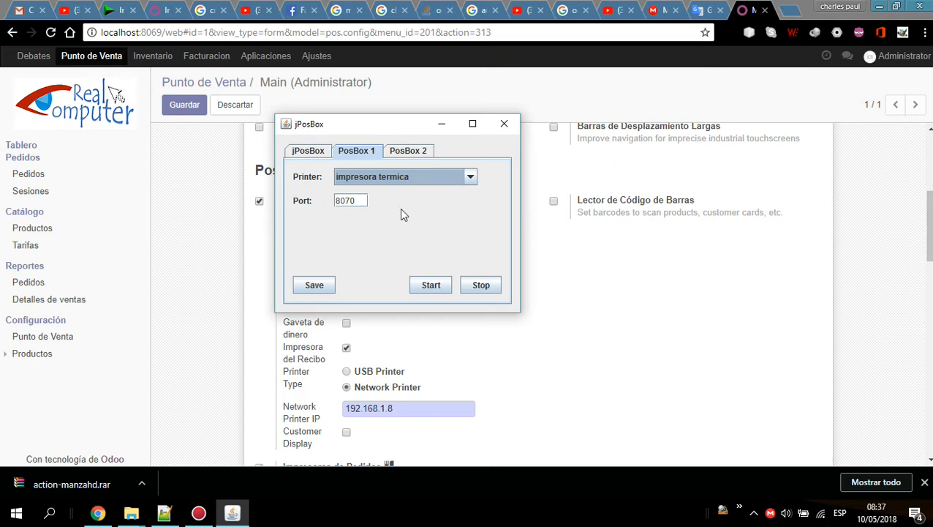
pyautogui.click(253, 271)
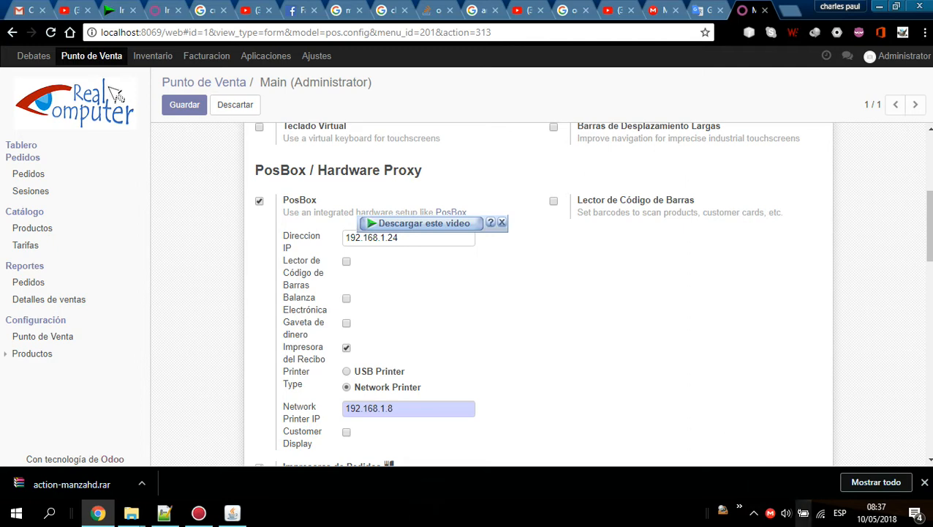
# Open the Wi-Fi connection details and select the computer's IPv4 address.
pyautogui.rightClick(824, 516)
pyautogui.click(815, 507)
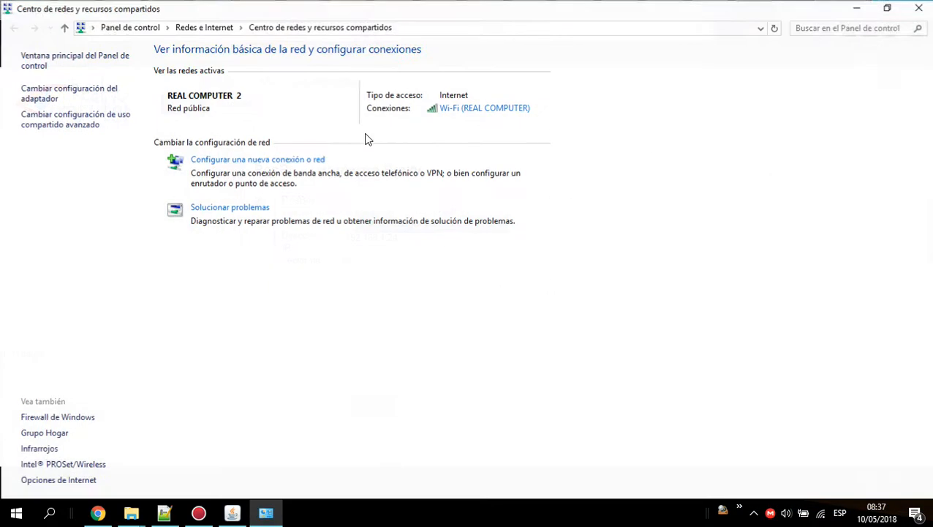
pyautogui.click(470, 109)
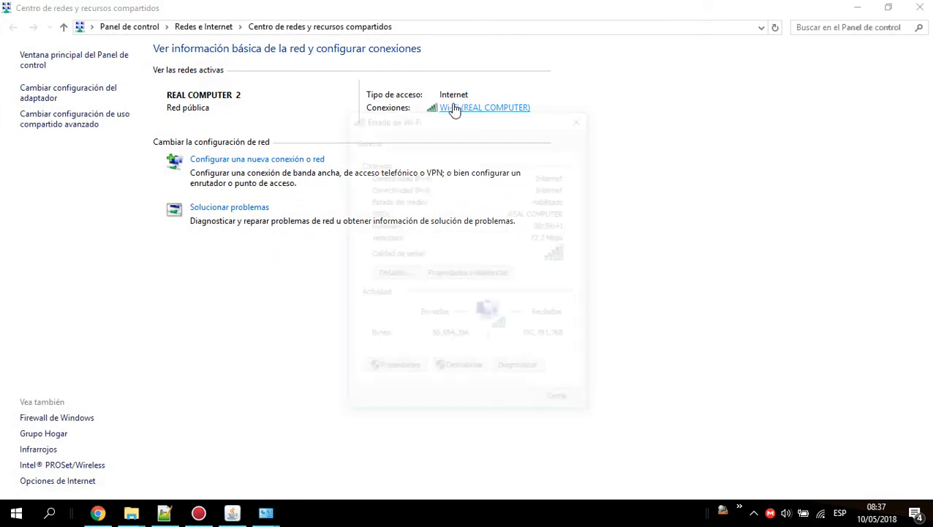
pyautogui.click(394, 272)
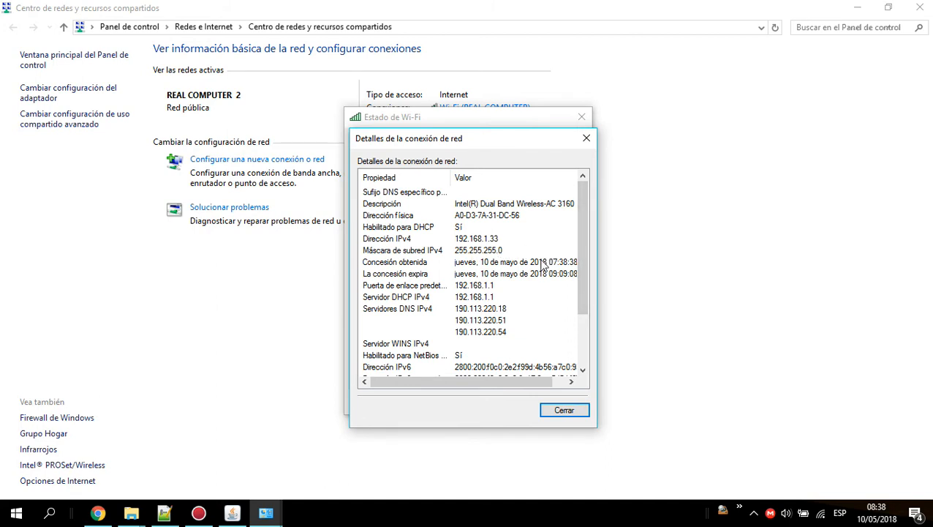
pyautogui.click(505, 240)
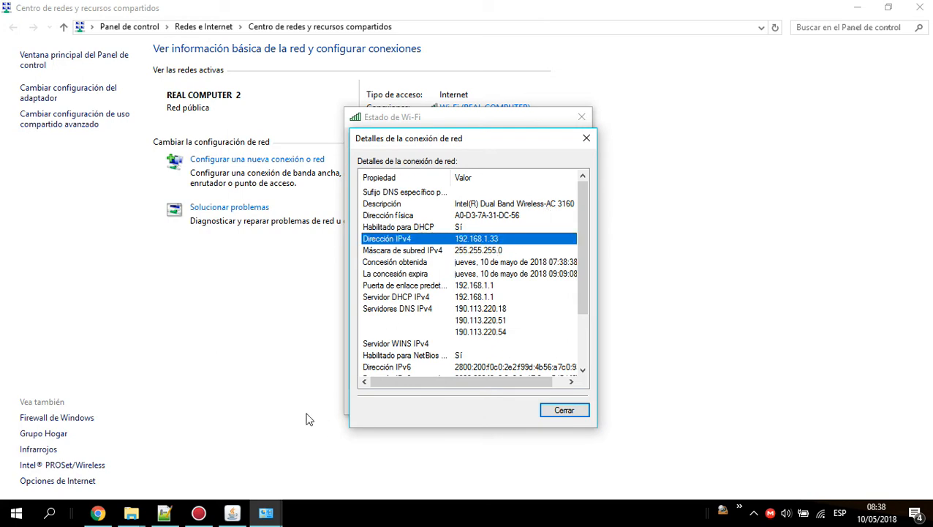
# Set the PosBox IP address to 192.168.1.33:8070, combining the IPv4 address with PosBox 1's port.
pyautogui.click(99, 513)
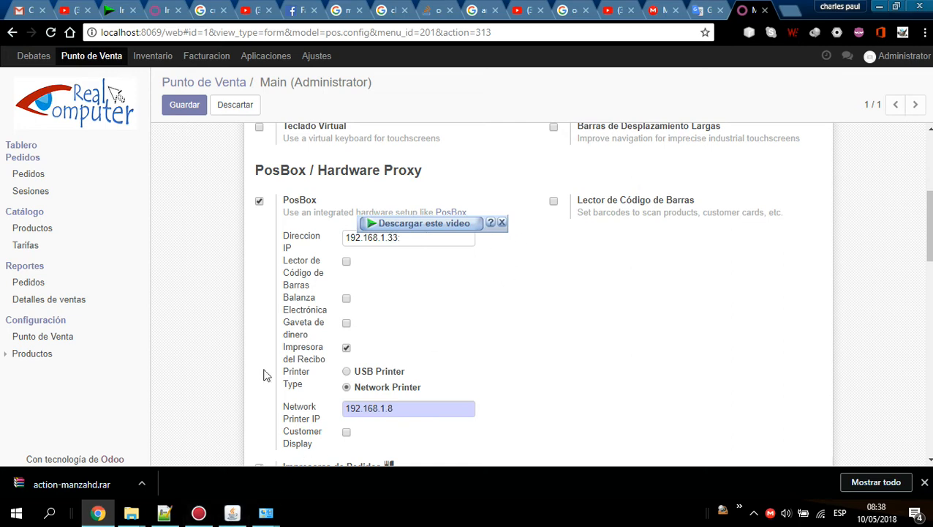
pyautogui.click(245, 514)
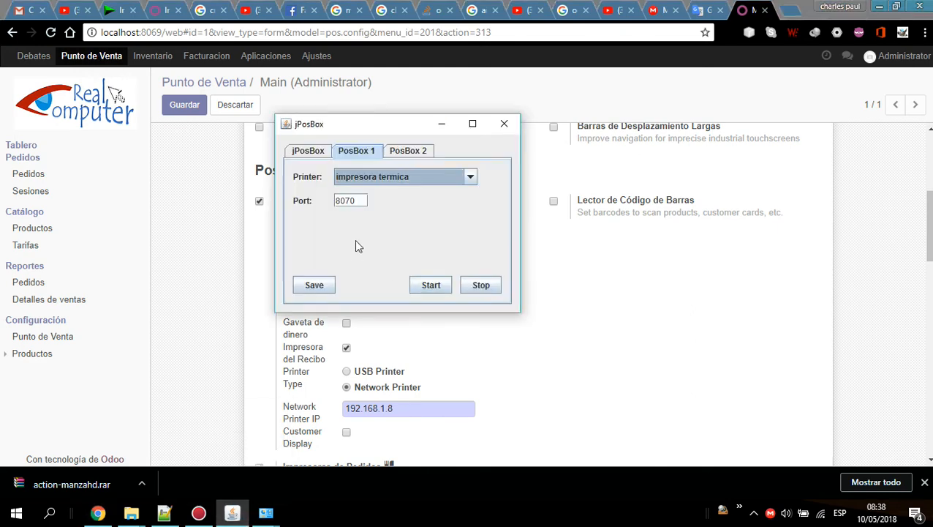
pyautogui.moveTo(358, 198); pyautogui.dragTo(322, 205)
pyautogui.click(508, 327)
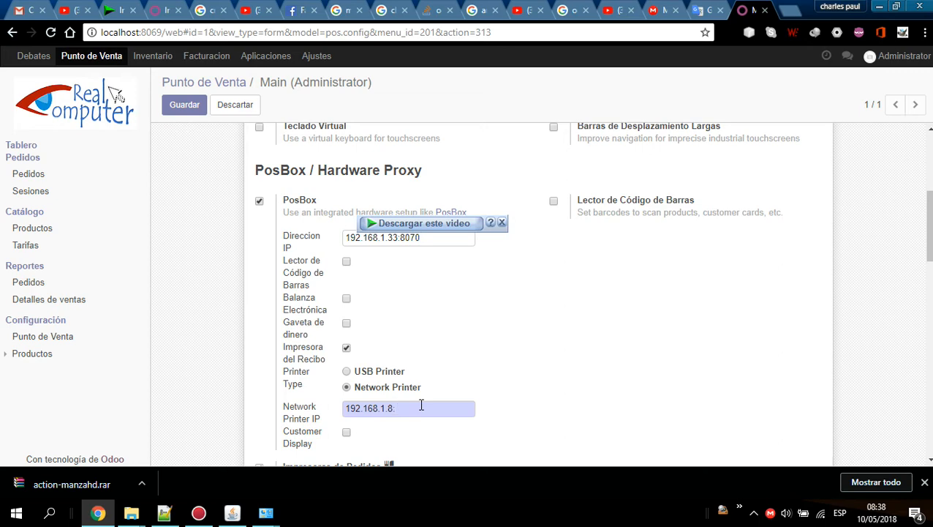
# Copy 192.168.1.33:8070 into the Network Printer IP field.
pyautogui.moveTo(451, 236); pyautogui.dragTo(311, 241)
pyautogui.hotkey('ctrl', 'c')
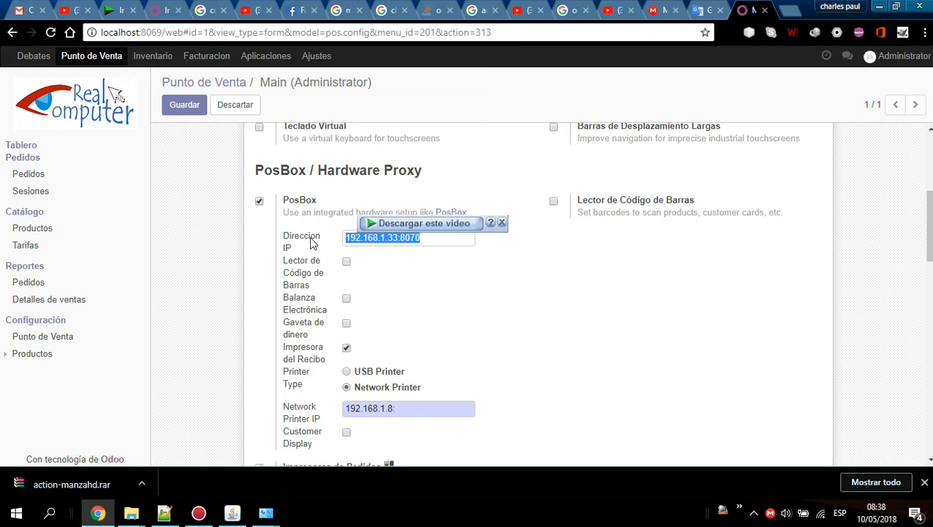
pyautogui.moveTo(430, 406); pyautogui.dragTo(329, 406)
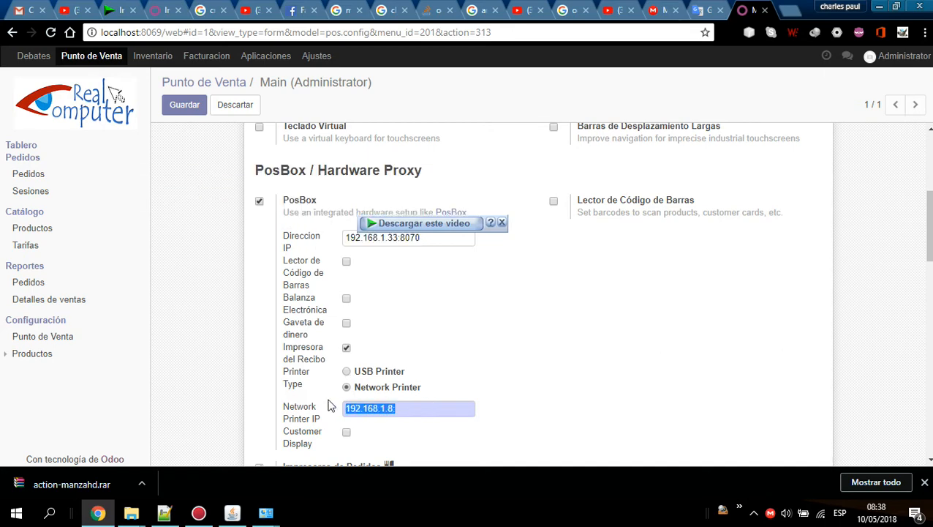
pyautogui.hotkey('ctrl', 'v')
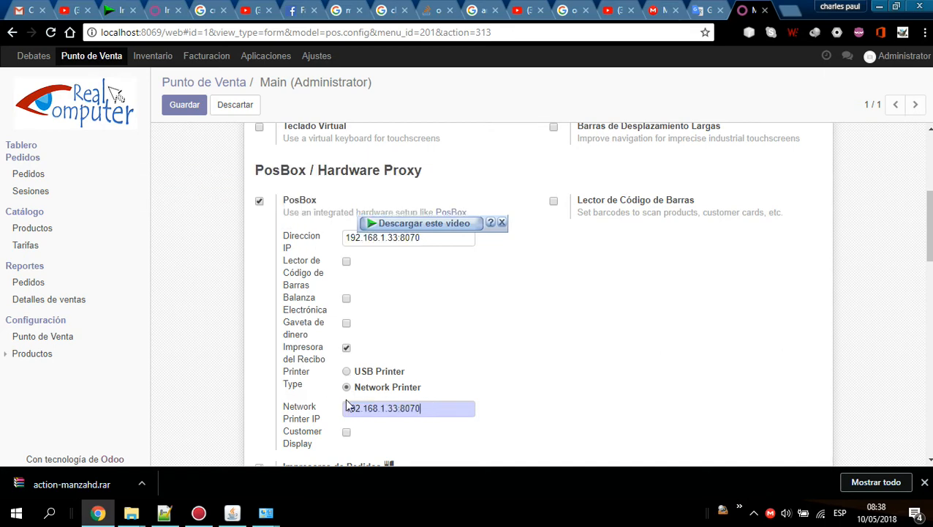
# Open the Cocina order printer from the printers list and start editing it.
pyautogui.scroll(-3, 556, 344)
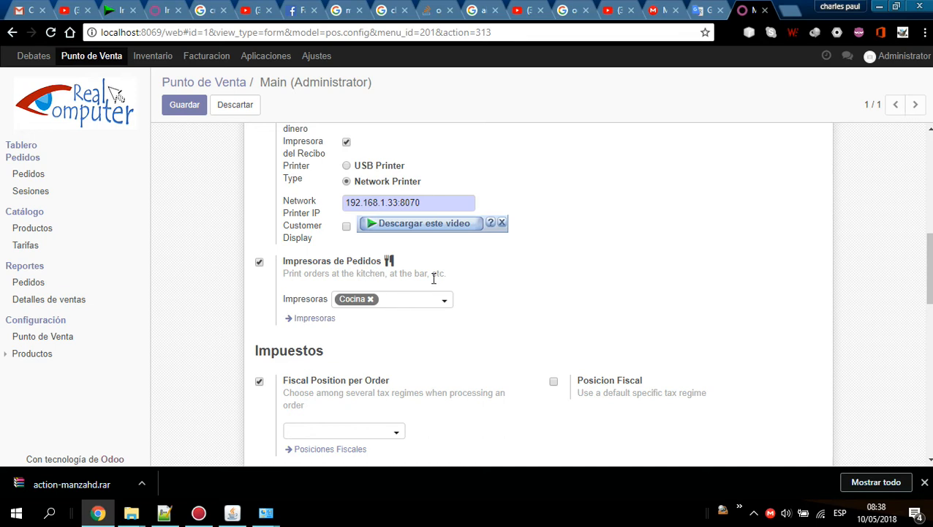
pyautogui.click(302, 320)
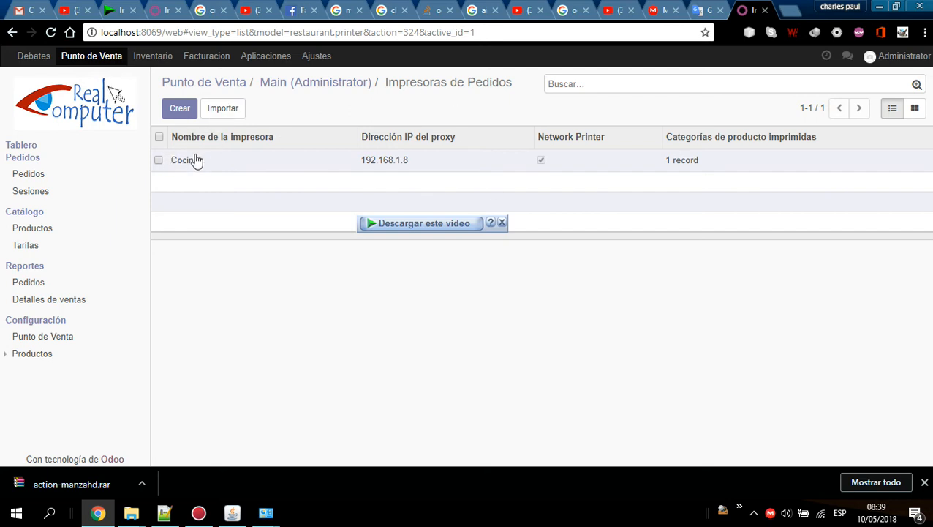
pyautogui.click(391, 163)
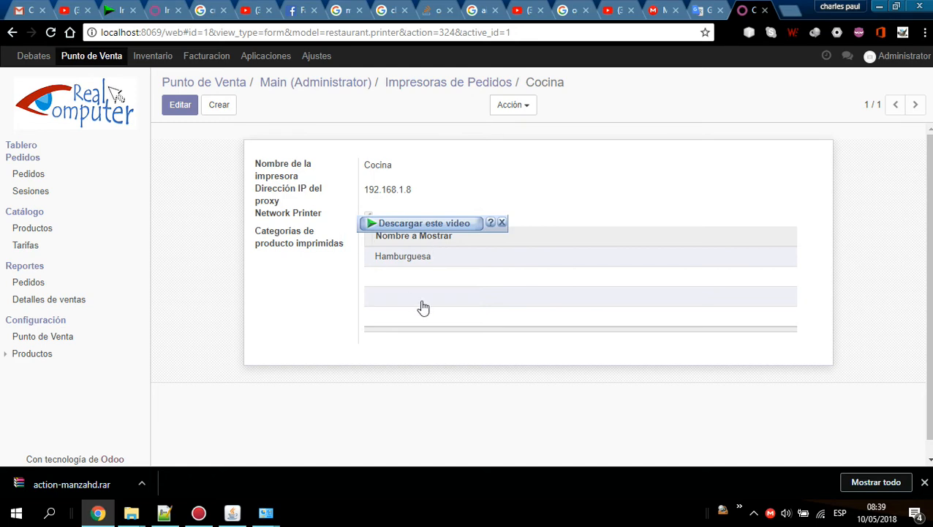
pyautogui.click(176, 106)
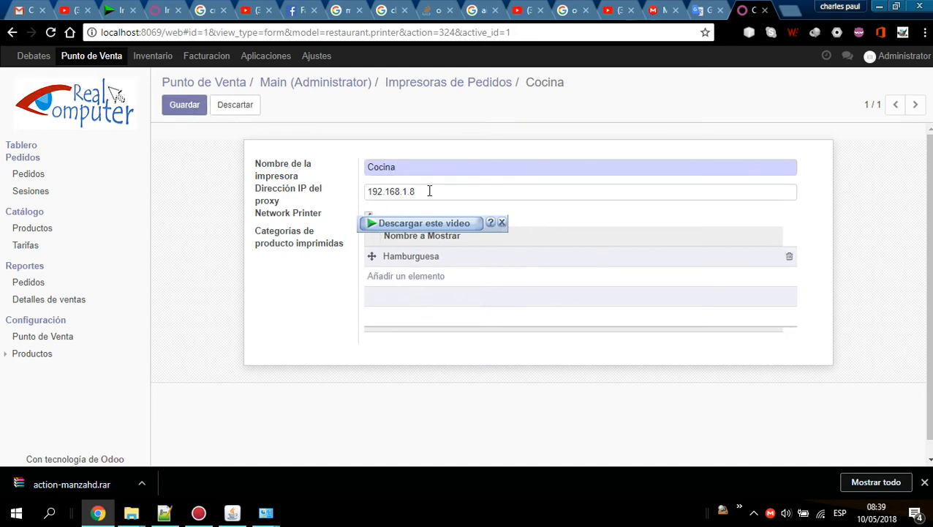
# Set Cocina's proxy IP address to 192.168.1.33:8072 using PosBox 2's port, and save.
pyautogui.click(266, 513)
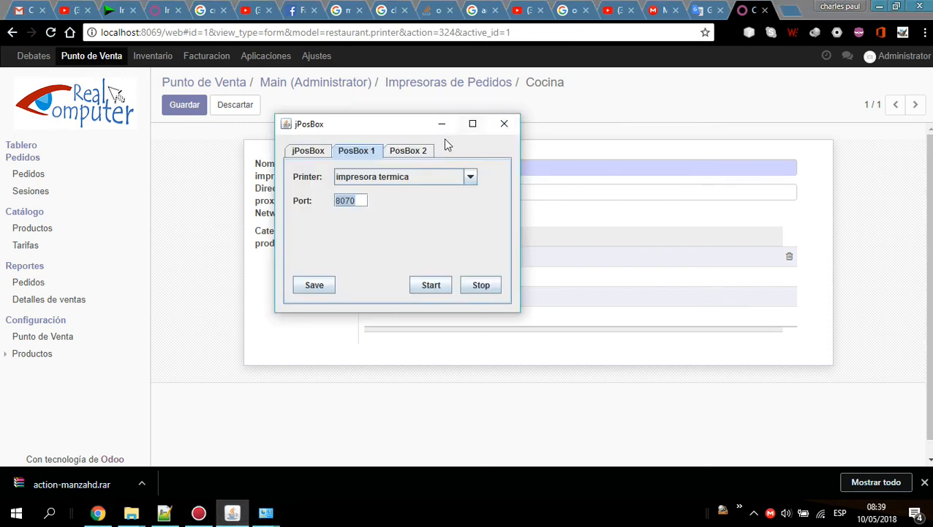
pyautogui.click(421, 152)
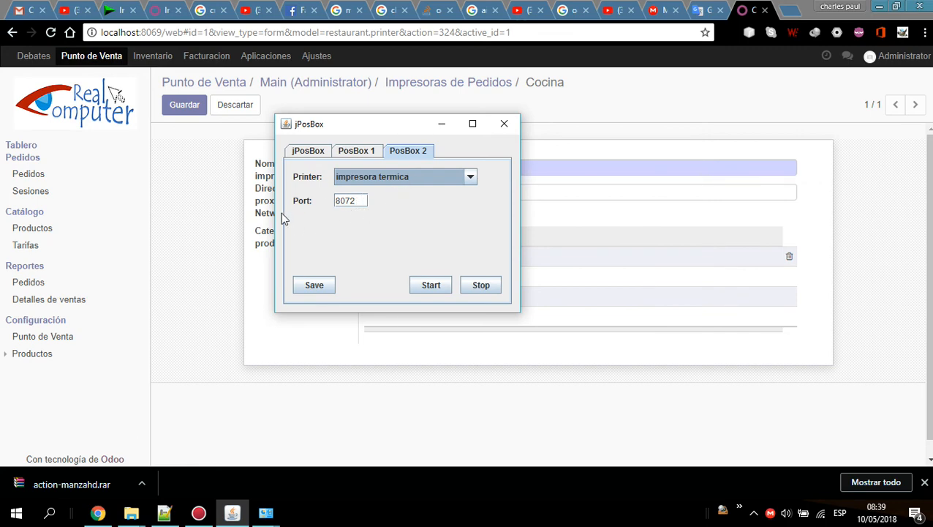
pyautogui.click(194, 266)
pyautogui.moveTo(448, 191); pyautogui.dragTo(318, 185)
pyautogui.hotkey('ctrl', 'v')
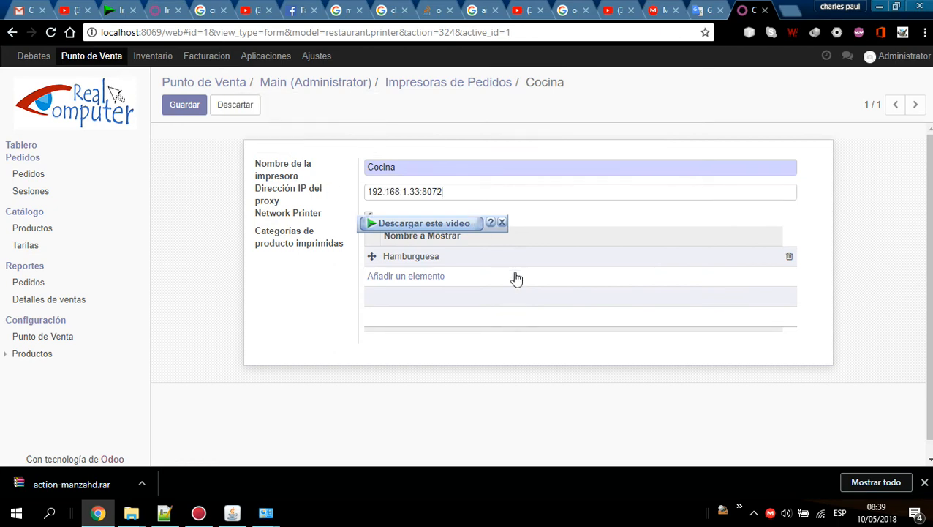
pyautogui.click(178, 108)
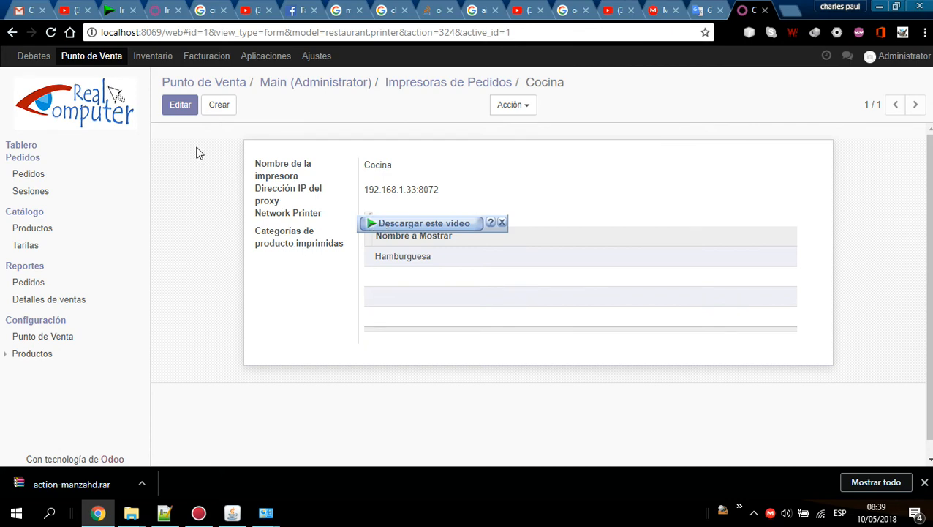
# Create a new order printer named bar with proxy IP address 192.168.1.33:8070.
pyautogui.click(213, 106)
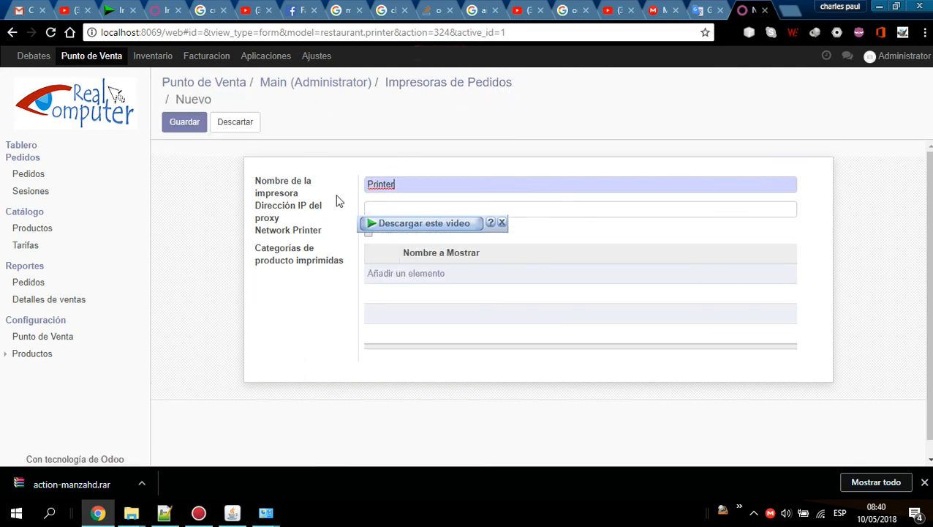
pyautogui.moveTo(417, 183); pyautogui.dragTo(363, 183)
pyautogui.write('k')
pyautogui.write('192.168.1.33:8070')
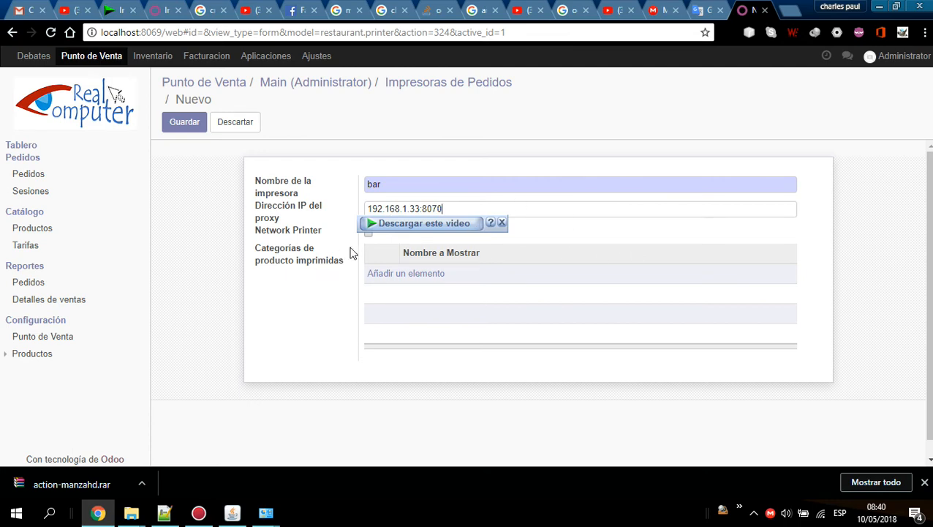
pyautogui.rightClick(469, 221)
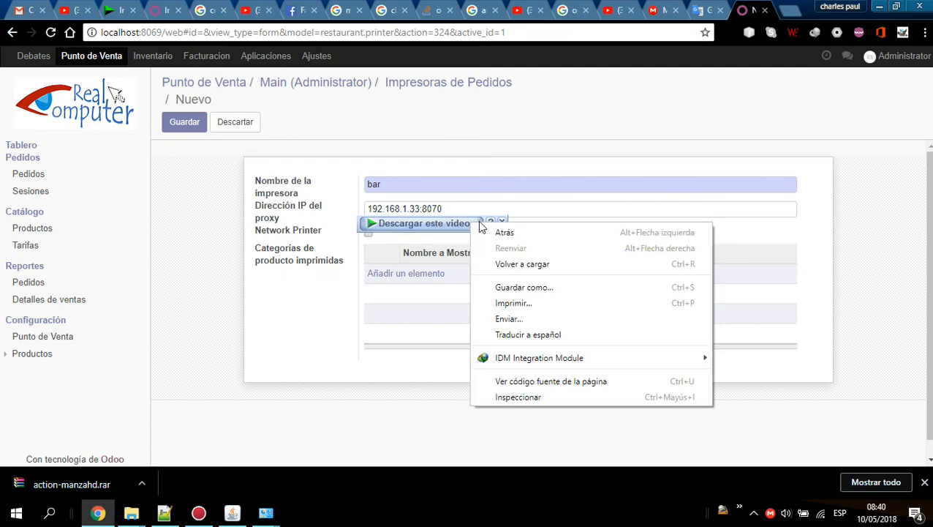
pyautogui.click(501, 217)
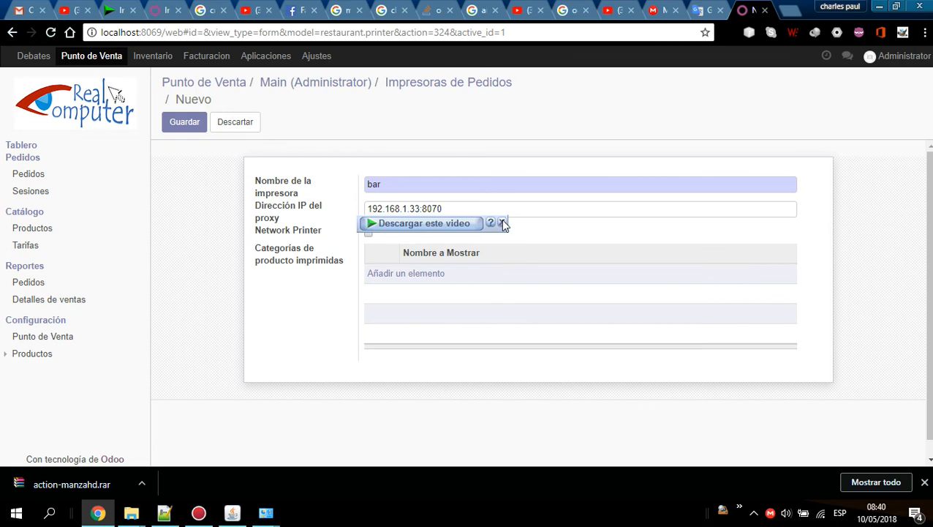
pyautogui.rightClick(470, 222)
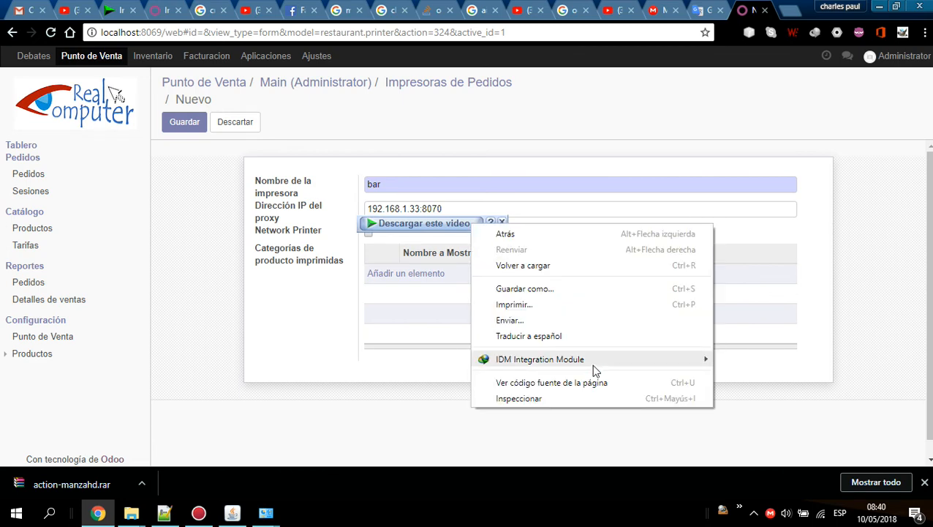
pyautogui.moveTo(592, 363)
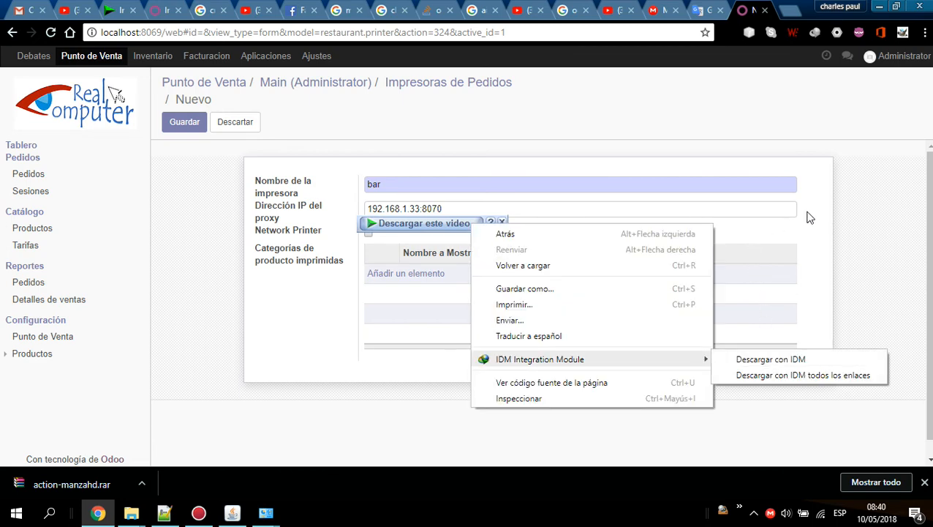
# Mark bar as a network printer, leave its printed product categories empty, and save it.
pyautogui.click(366, 233)
pyautogui.click(367, 233)
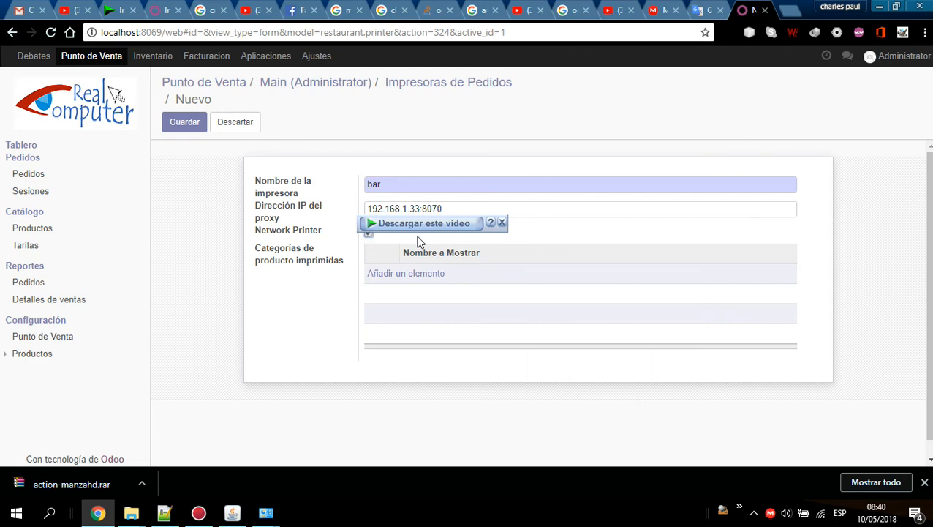
pyautogui.click(425, 280)
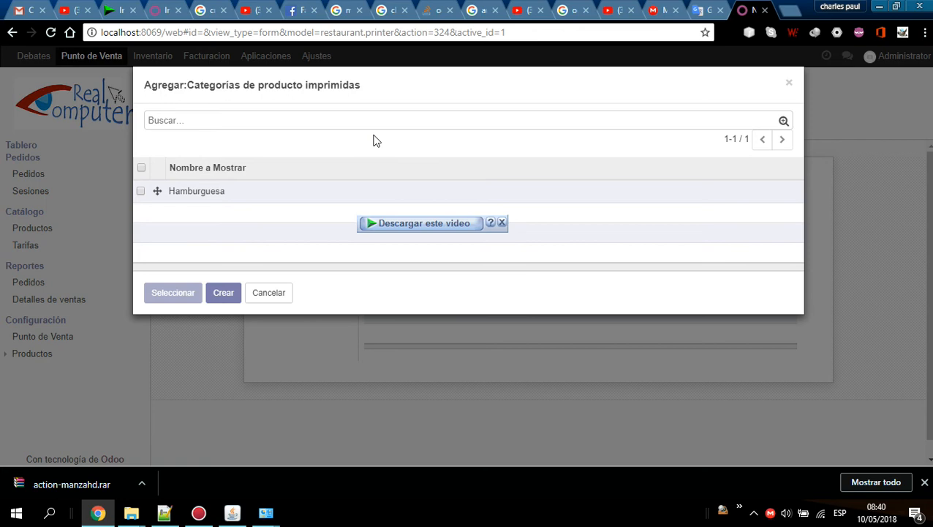
pyautogui.click(789, 84)
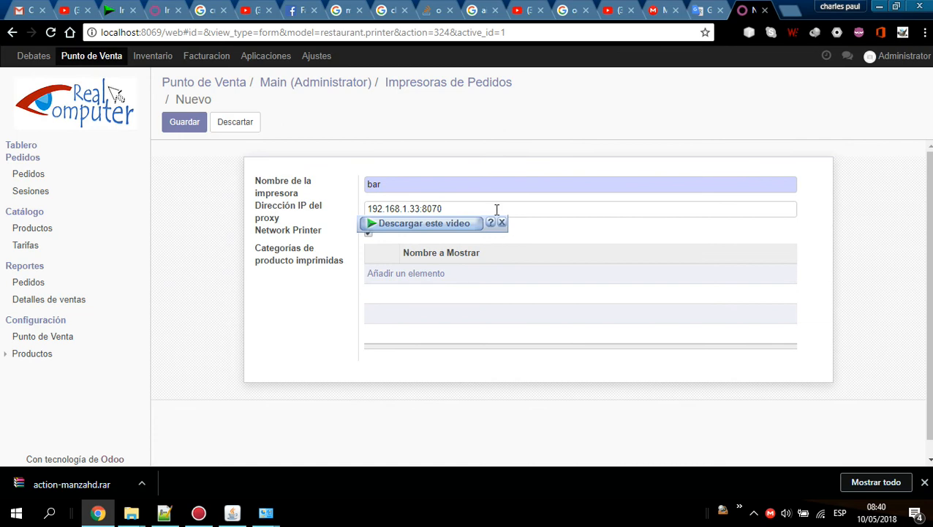
pyautogui.click(186, 126)
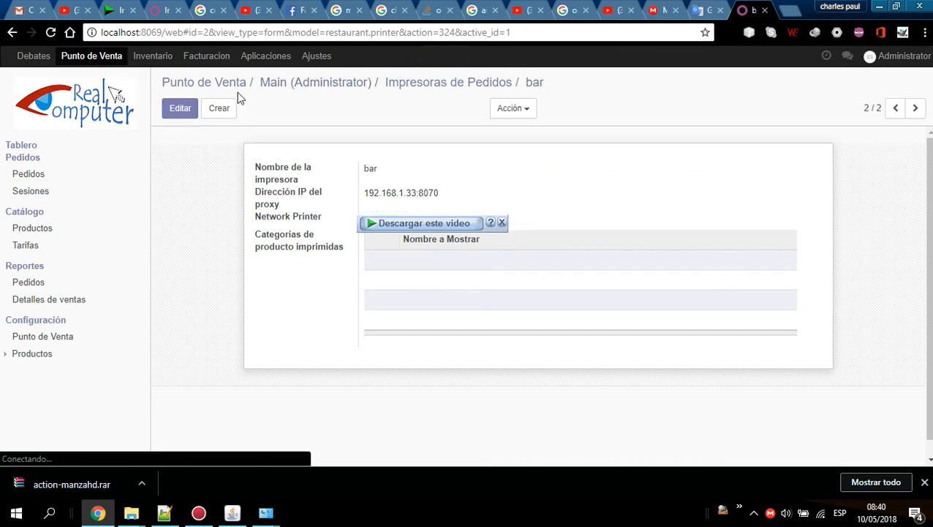
# Resume the Main point of sale session and review the network printers' status.
pyautogui.click(224, 84)
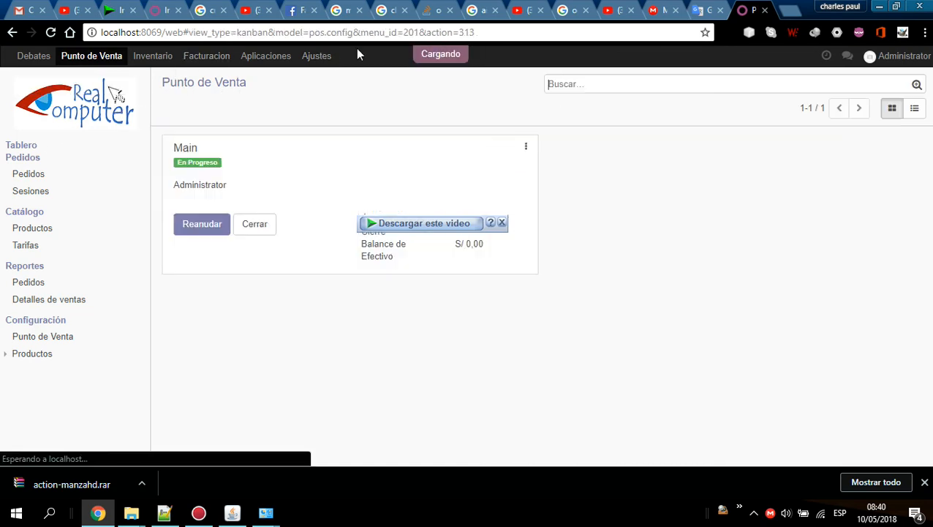
pyautogui.click(191, 229)
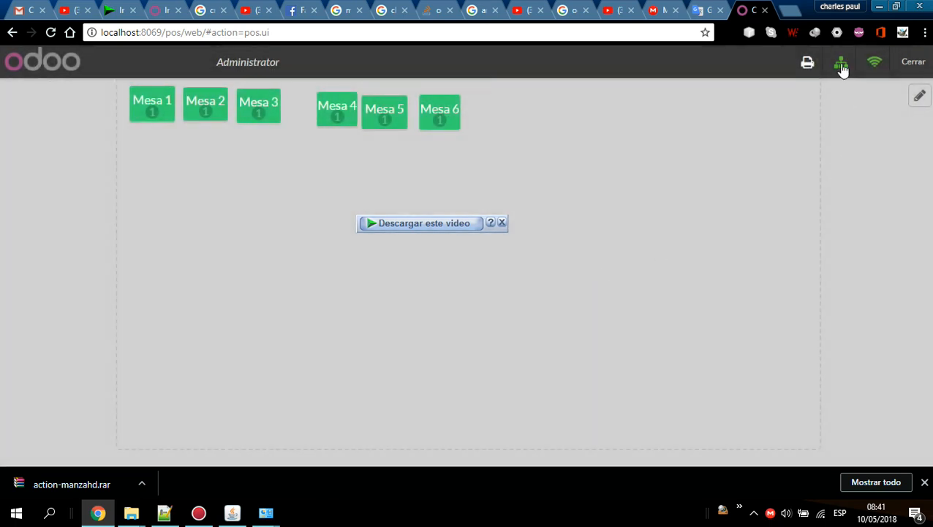
pyautogui.click(841, 64)
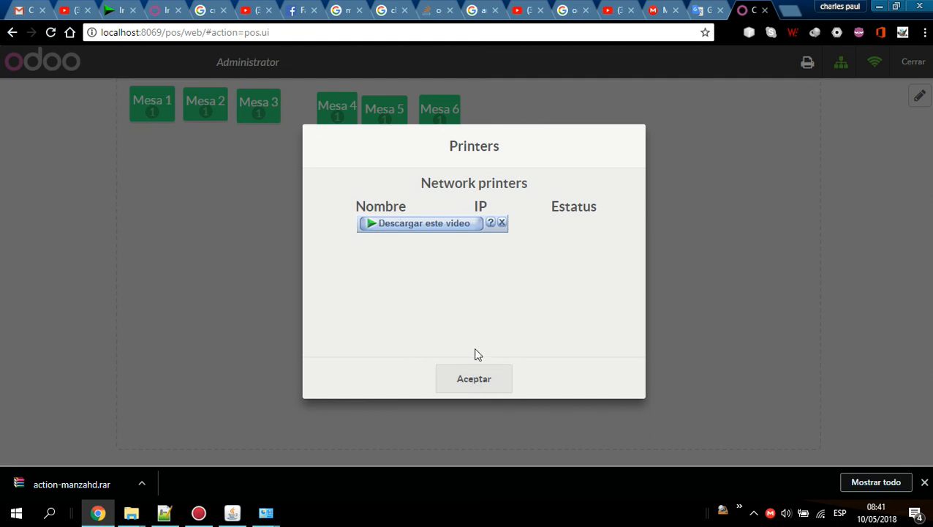
pyautogui.click(475, 382)
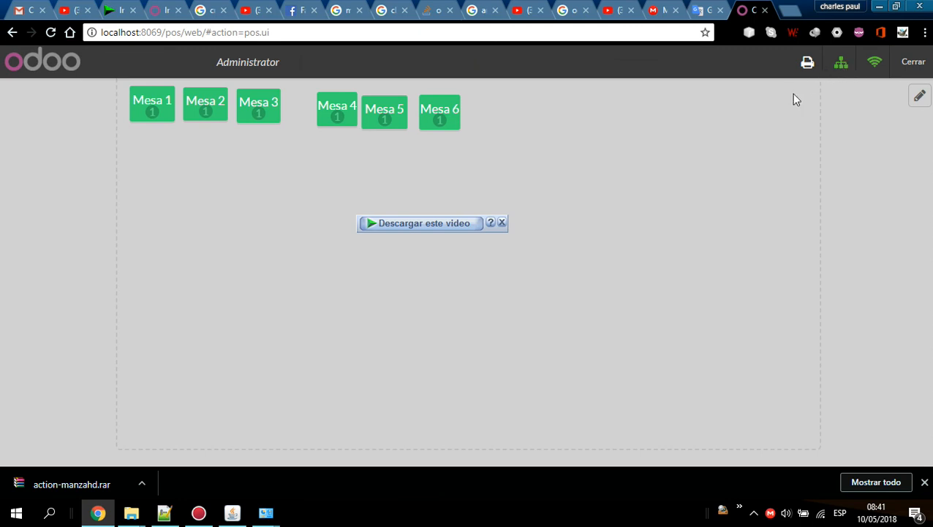
# Open Mesa 1 and add a hamburguesa clasica to its order.
pyautogui.click(146, 127)
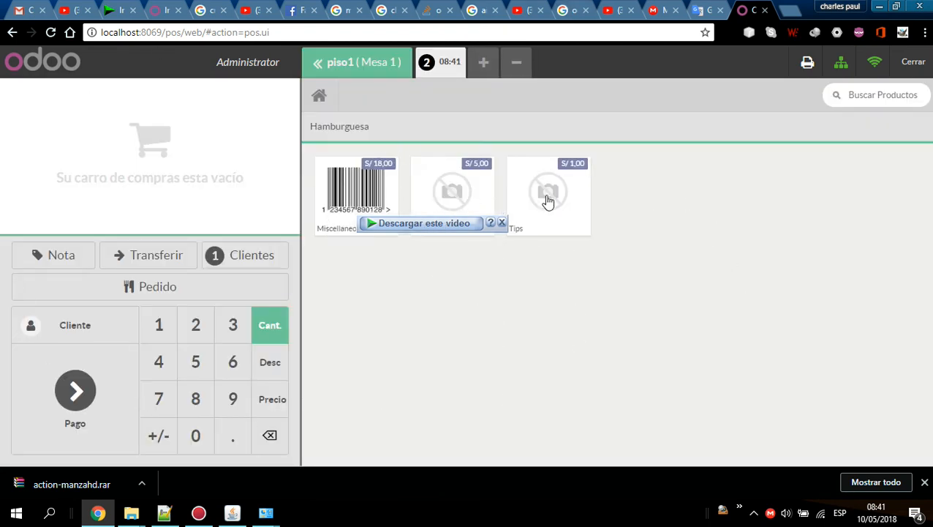
pyautogui.click(476, 183)
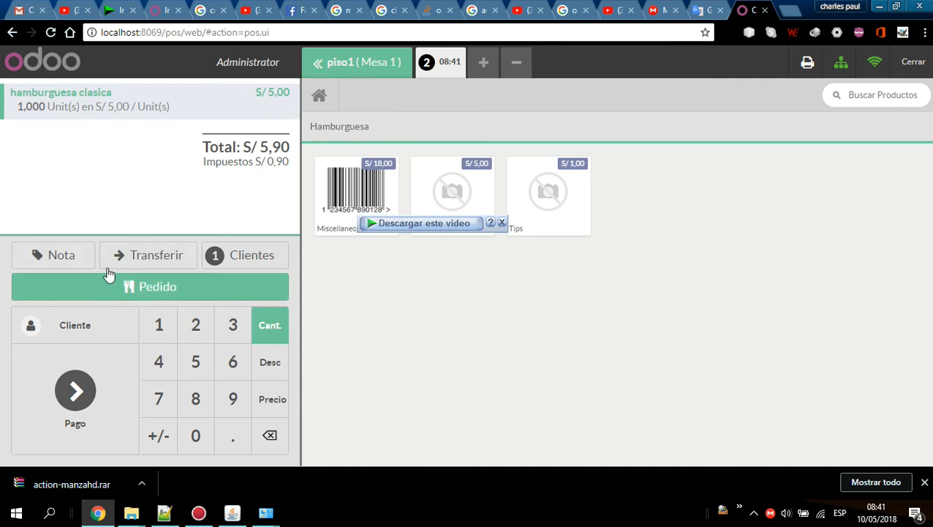
# Attach the note "with less salt" to the hamburger line and send the order to the printers.
pyautogui.click(57, 258)
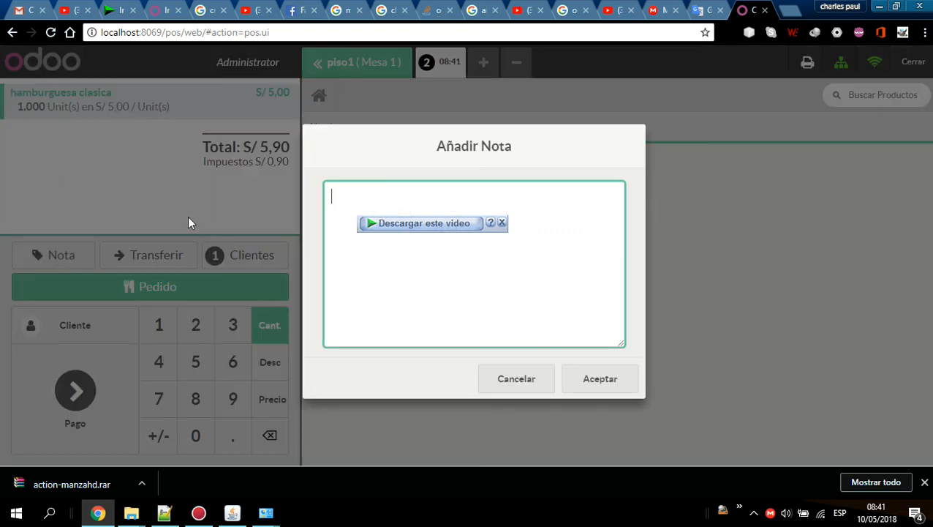
pyautogui.write('with less salt')
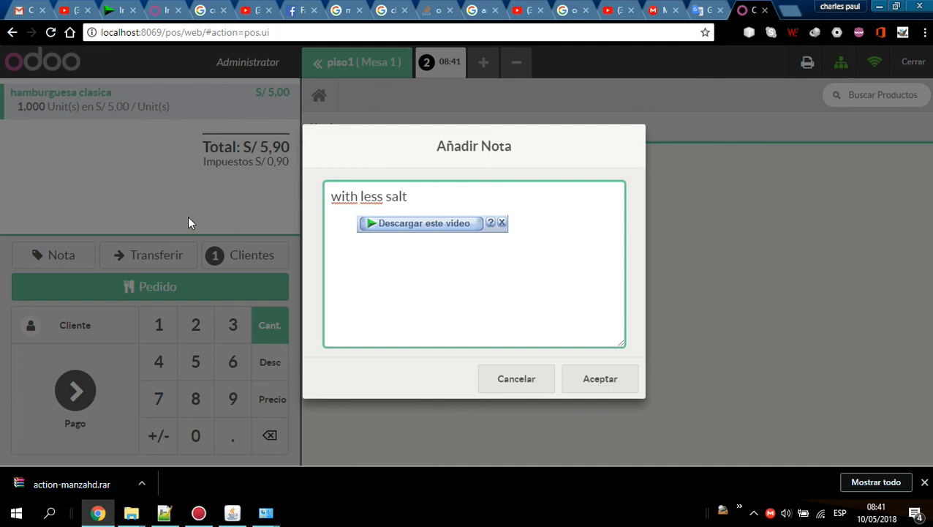
pyautogui.click(604, 385)
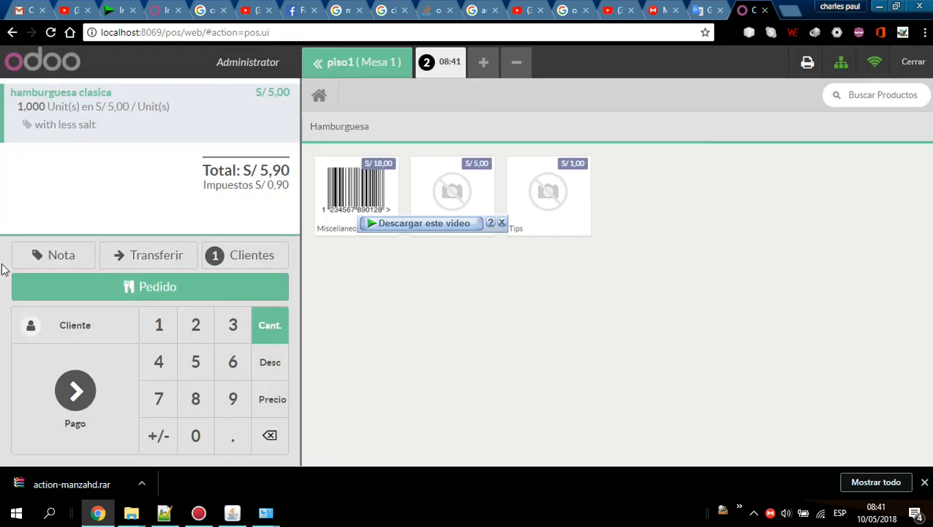
pyautogui.click(64, 292)
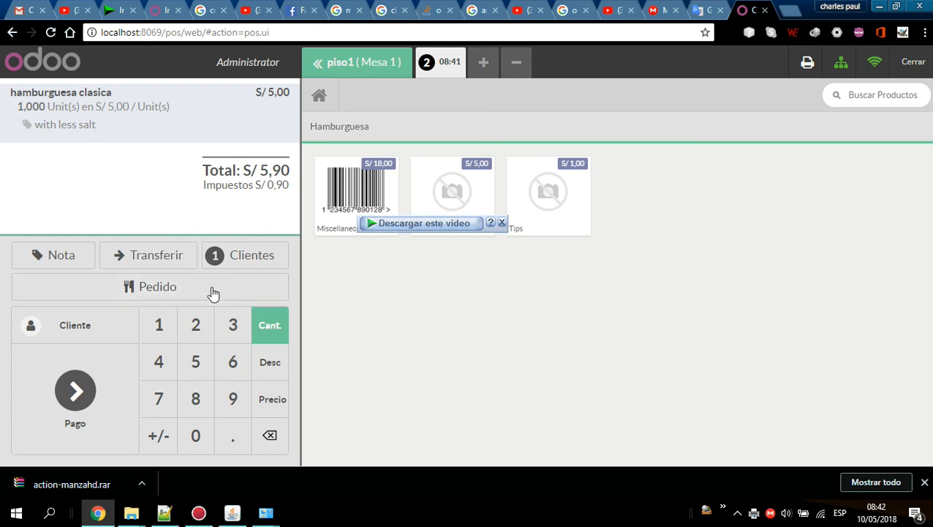
# Pay the order with S/ 50 in Efectivo (PEN) cash and validate it.
pyautogui.click(92, 410)
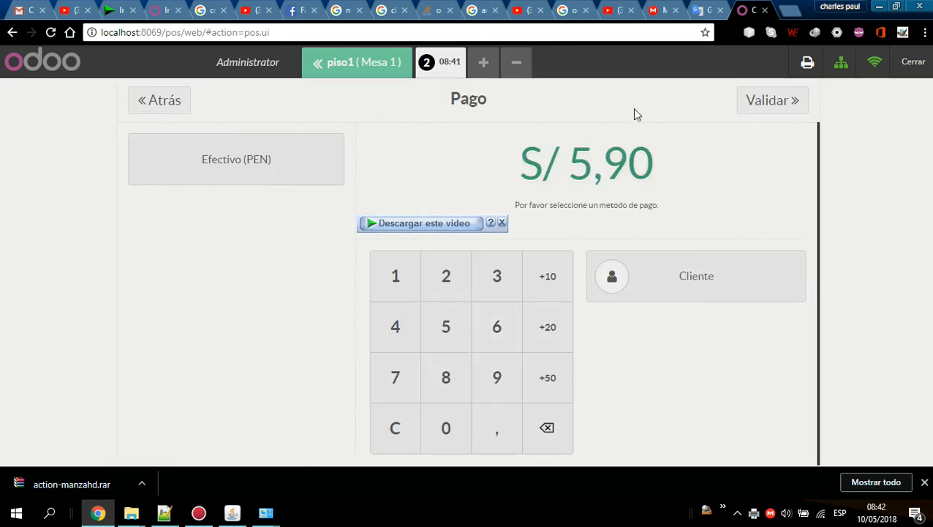
pyautogui.click(231, 173)
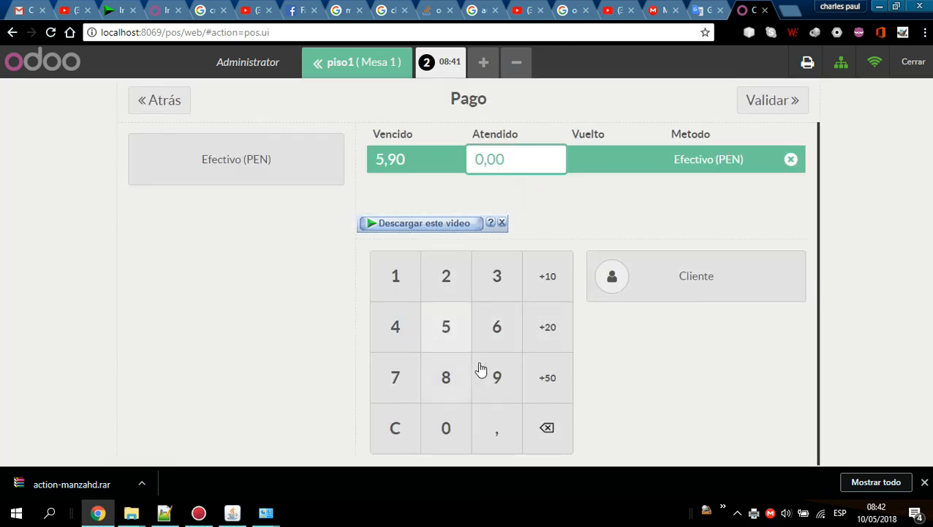
pyautogui.click(543, 387)
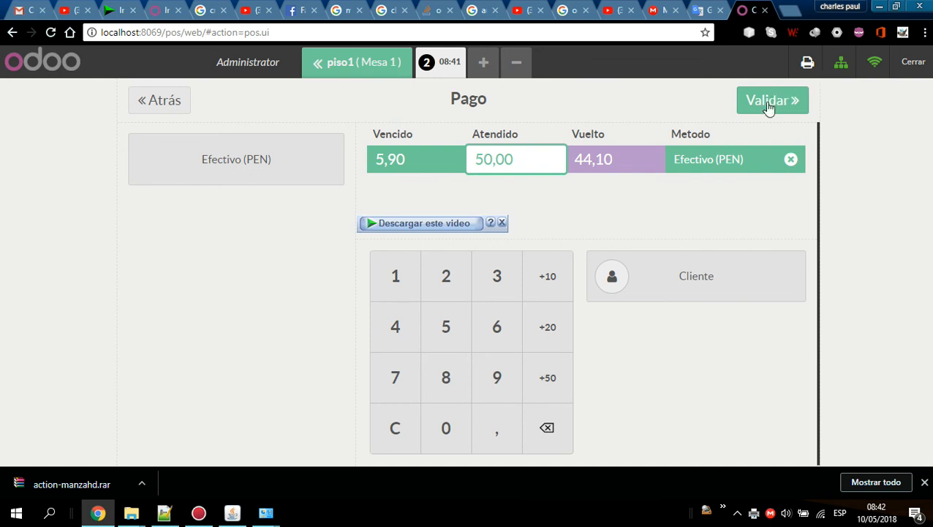
pyautogui.click(769, 106)
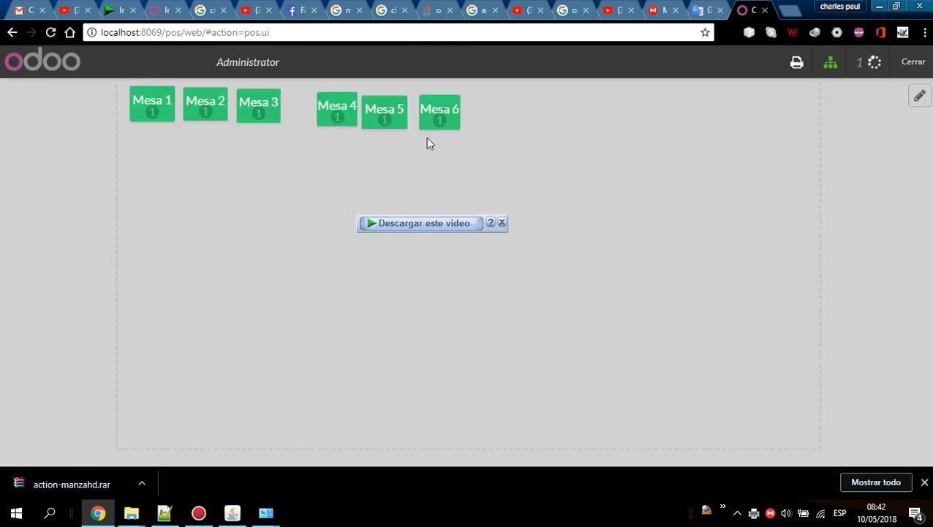